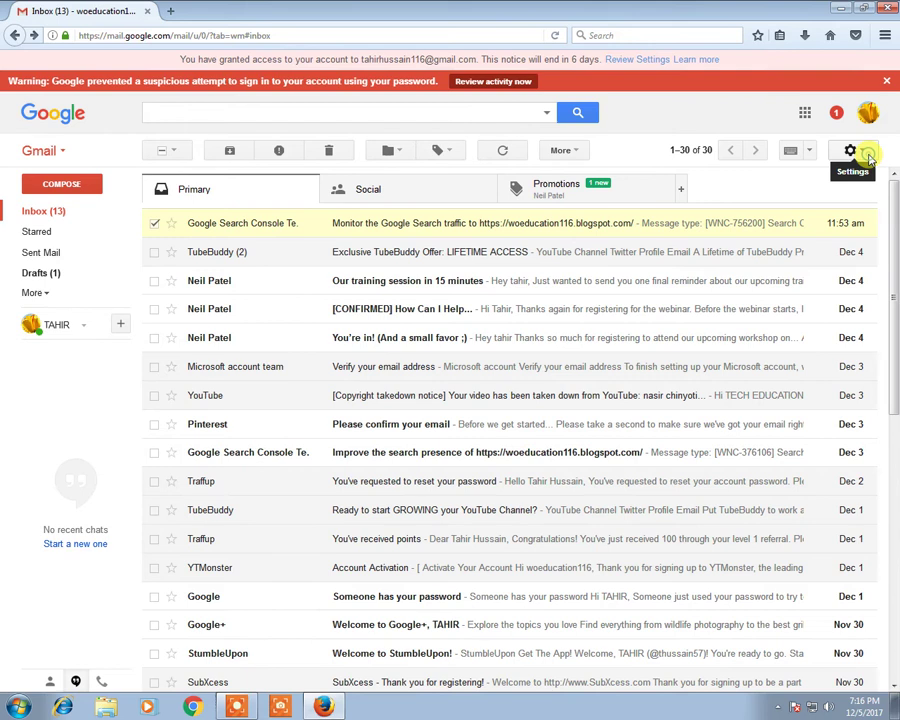
Step: Open the general mail settings and enable a custom signature for outgoing messages
{"action": "left_click", "coordinate": [865, 153]}
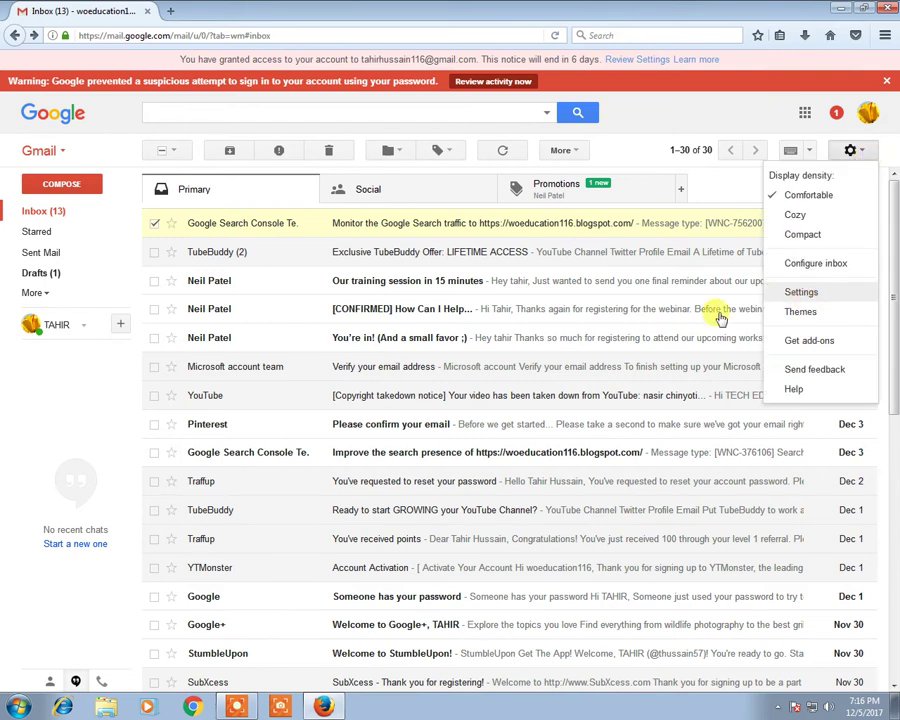
{"action": "left_click", "coordinate": [588, 315]}
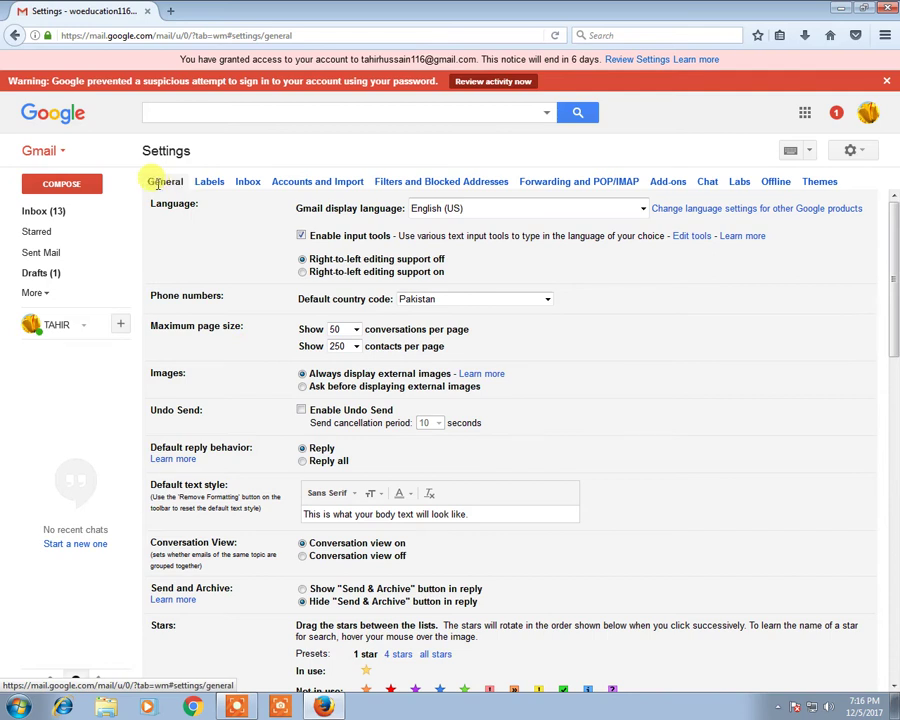
{"action": "scroll", "coordinate": [222, 497], "scroll_direction": "down", "scroll_amount": 6}
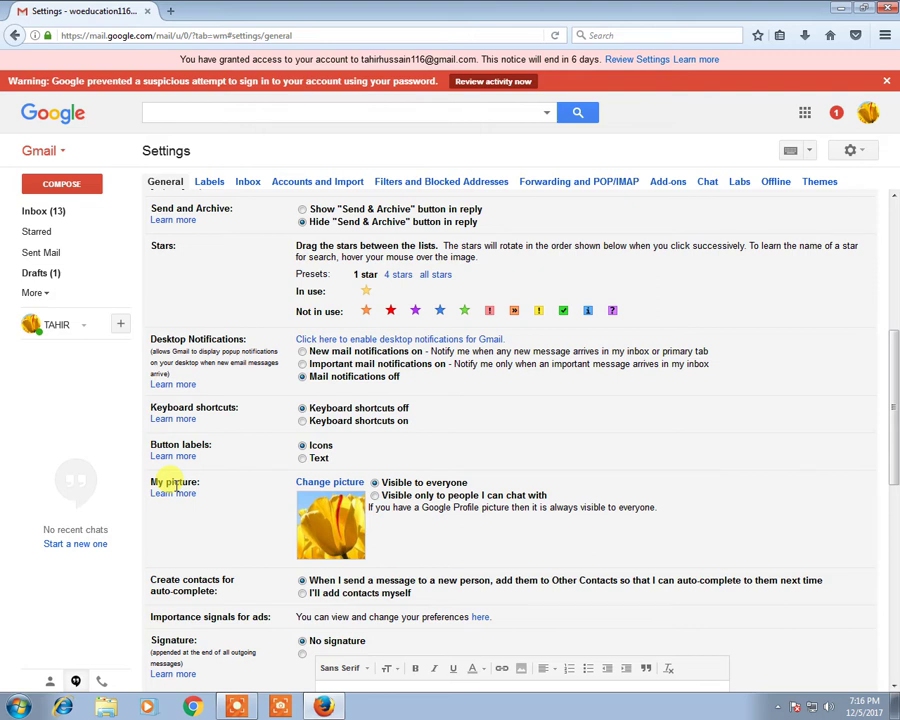
{"action": "scroll", "coordinate": [175, 483], "scroll_direction": "down", "scroll_amount": 3}
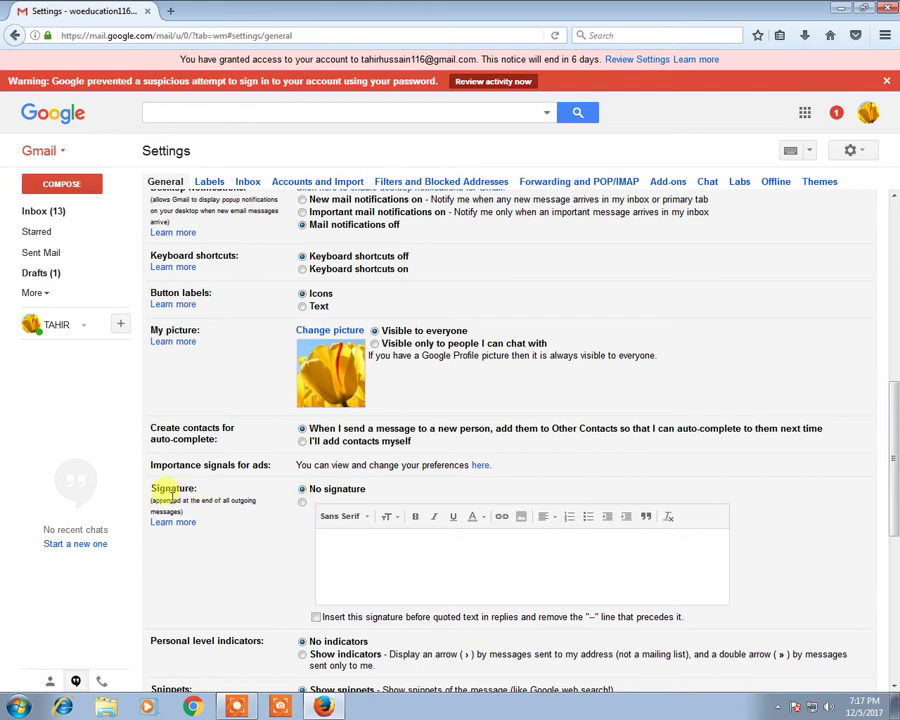
{"action": "left_click", "coordinate": [304, 506]}
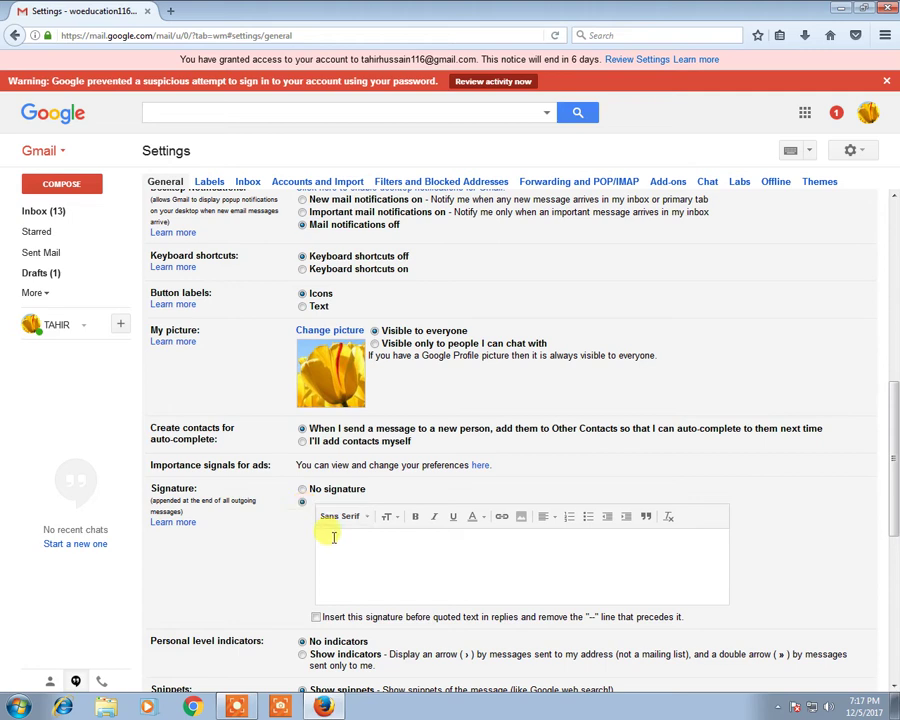
{"action": "left_click", "coordinate": [328, 538]}
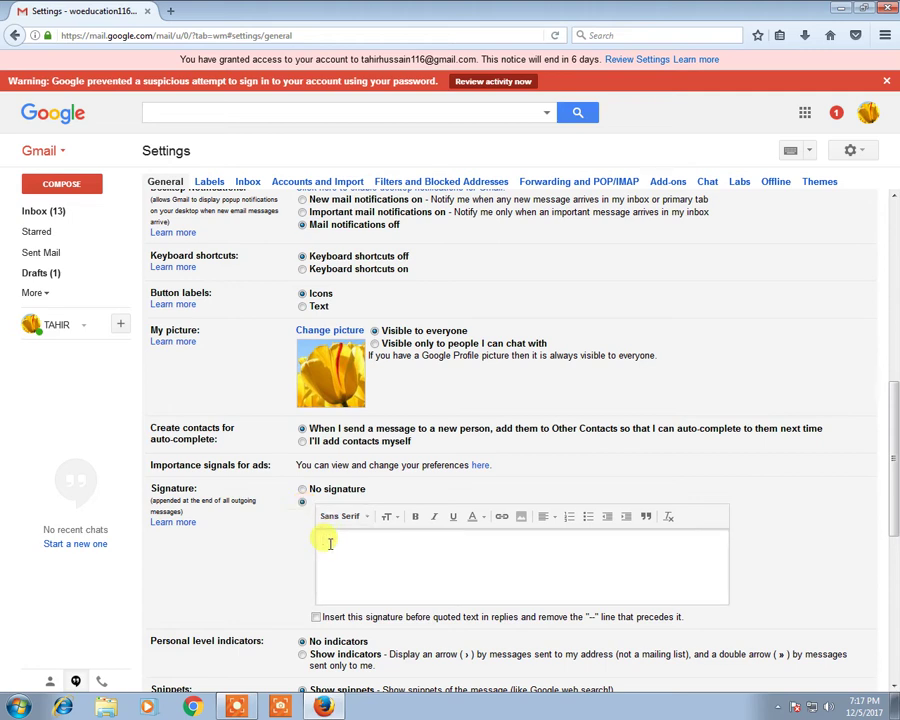
Step: Enter the signature text on three lines: woeducation116, PAKISTAN and LAHORE
{"action": "type", "text": "woeducation116"}
{"action": "key", "text": "Return"}
{"action": "type", "text": "pakist"}
{"action": "key", "text": "BackSpace"}
{"action": "key", "text": "BackSpace"}
{"action": "key", "text": "BackSpace"}
{"action": "key", "text": "BackSpace"}
{"action": "key", "text": "BackSpace"}
{"action": "key", "text": "BackSpace"}
{"action": "key", "text": "BackSpace"}
{"action": "key", "text": "BackSpace"}
{"action": "key", "text": "BackSpace"}
{"action": "type", "text": "16"}
{"action": "key", "text": "Return"}
{"action": "type", "text": "PAKISTAN"}
{"action": "key", "text": "Return"}
{"action": "type", "text": "L"}
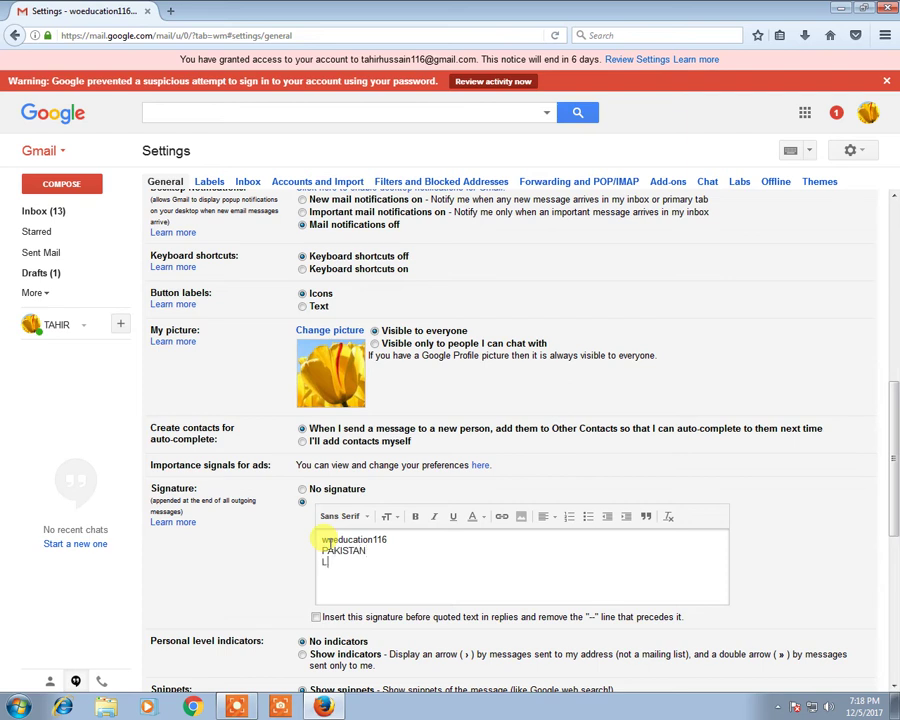
{"action": "type", "text": "AHORE"}
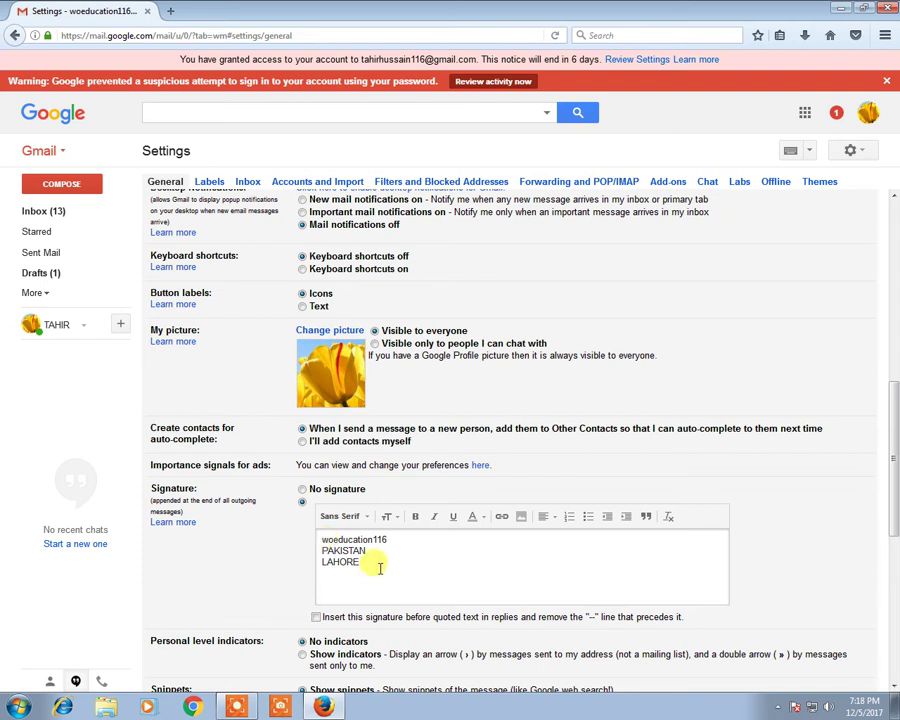
Step: Save the settings with the new signature
{"action": "scroll", "coordinate": [380, 572], "scroll_direction": "down", "scroll_amount": 2}
{"action": "scroll", "coordinate": [380, 572], "scroll_direction": "down", "scroll_amount": 3}
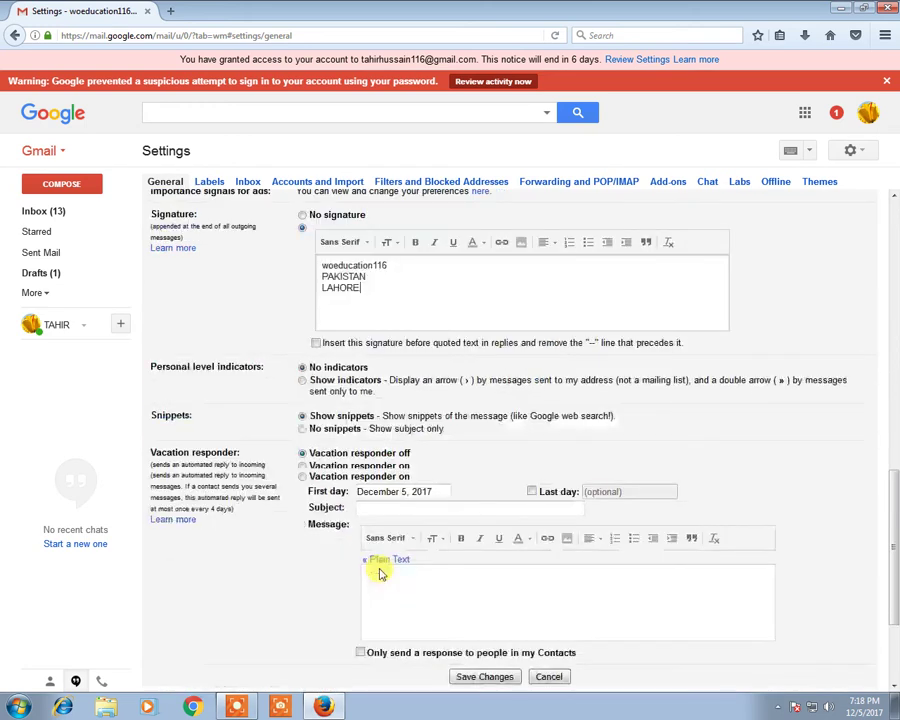
{"action": "scroll", "coordinate": [380, 572], "scroll_direction": "down", "scroll_amount": 3}
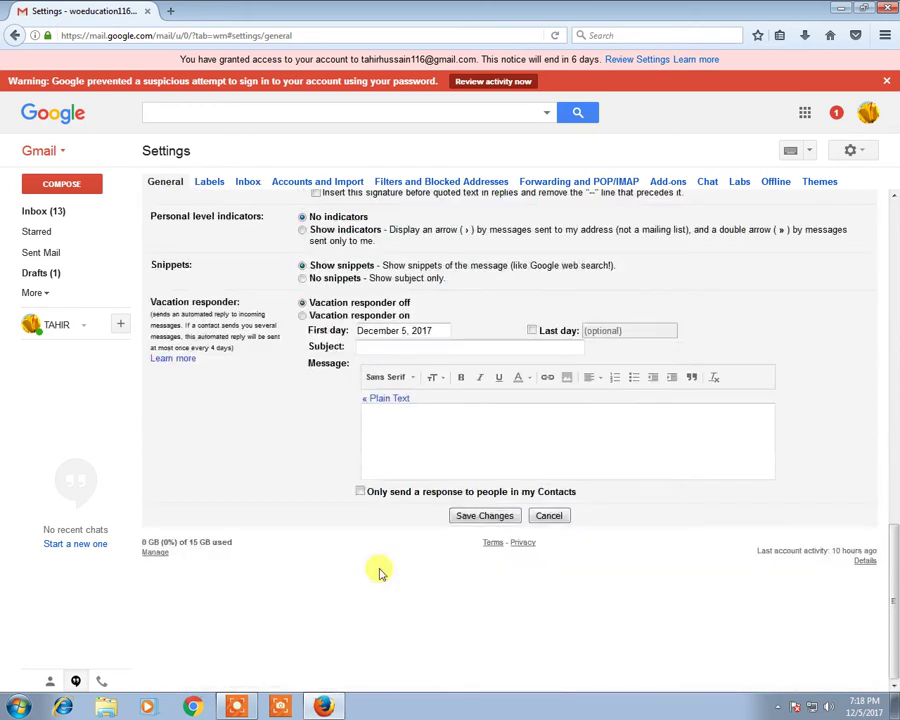
{"action": "left_click", "coordinate": [476, 517]}
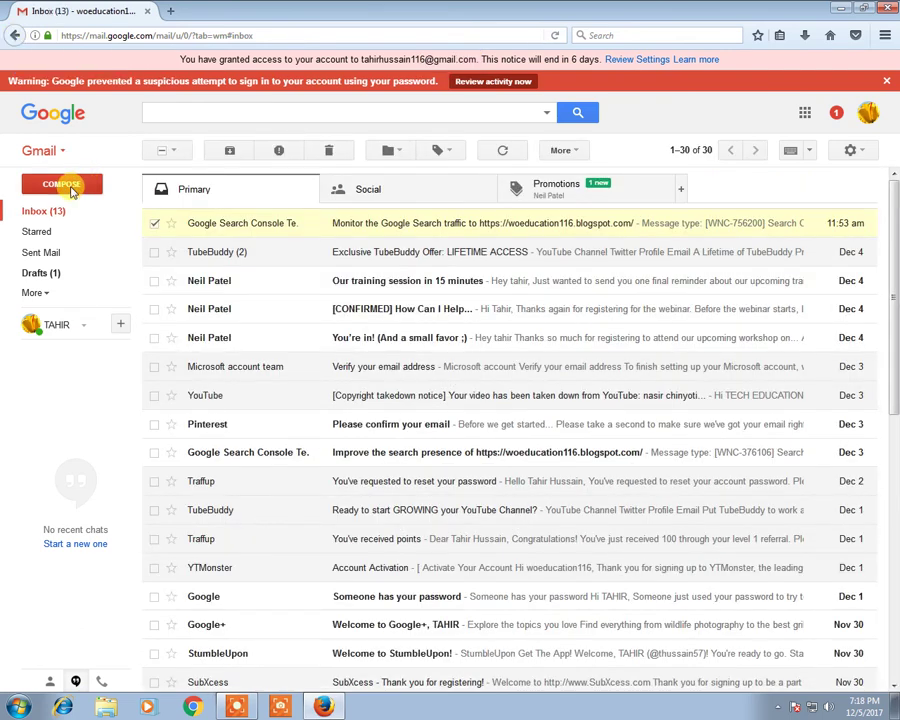
Step: Start a new message to check the signature in its body, and close the message
{"action": "left_click", "coordinate": [71, 190]}
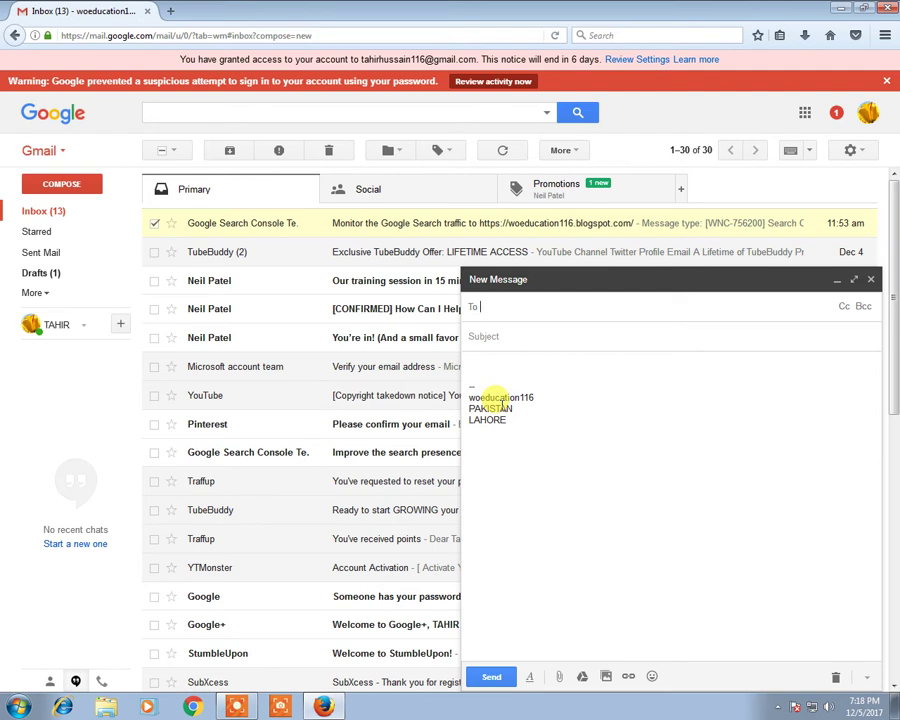
{"action": "left_click", "coordinate": [871, 282]}
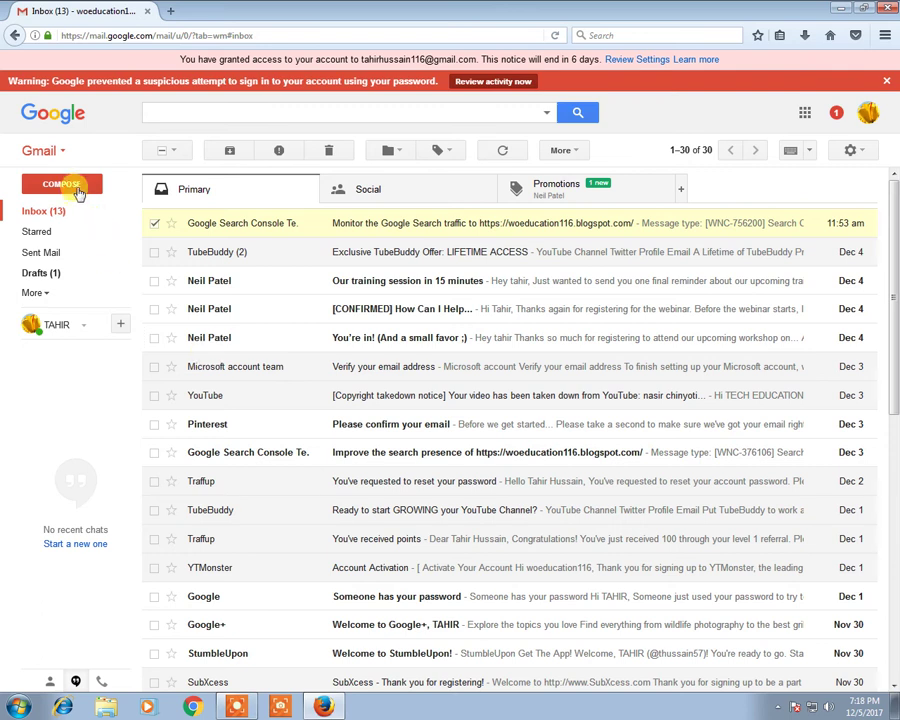
Step: Reopen the general settings and turn on the vacation responder, leaving the last day disabled
{"action": "left_click", "coordinate": [851, 151]}
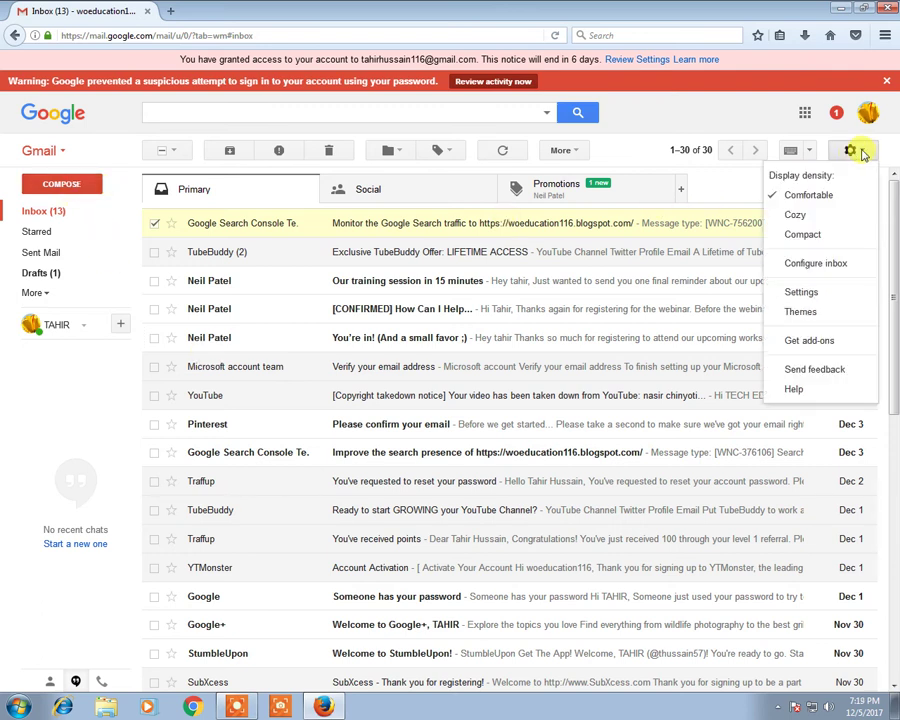
{"action": "left_click", "coordinate": [803, 292]}
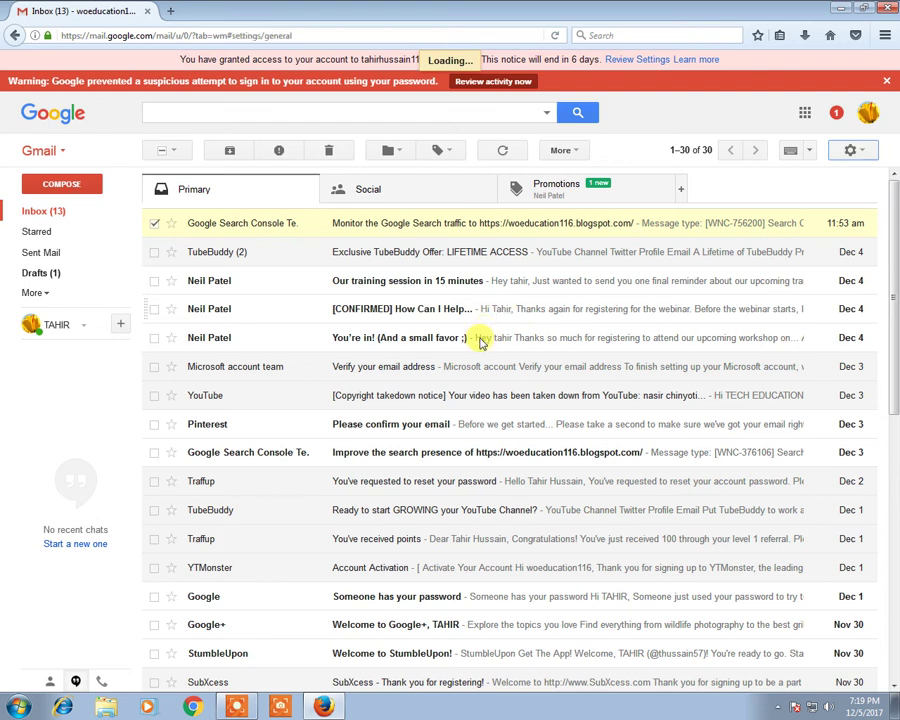
{"action": "scroll", "coordinate": [470, 350], "scroll_direction": "down", "scroll_amount": 10}
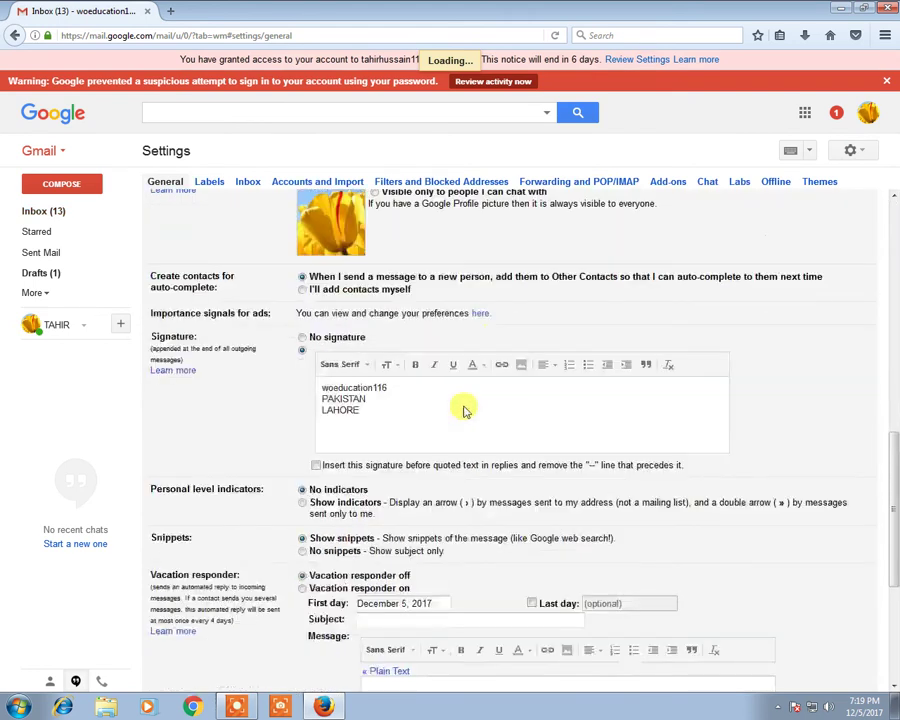
{"action": "scroll", "coordinate": [270, 520], "scroll_direction": "down", "scroll_amount": 3}
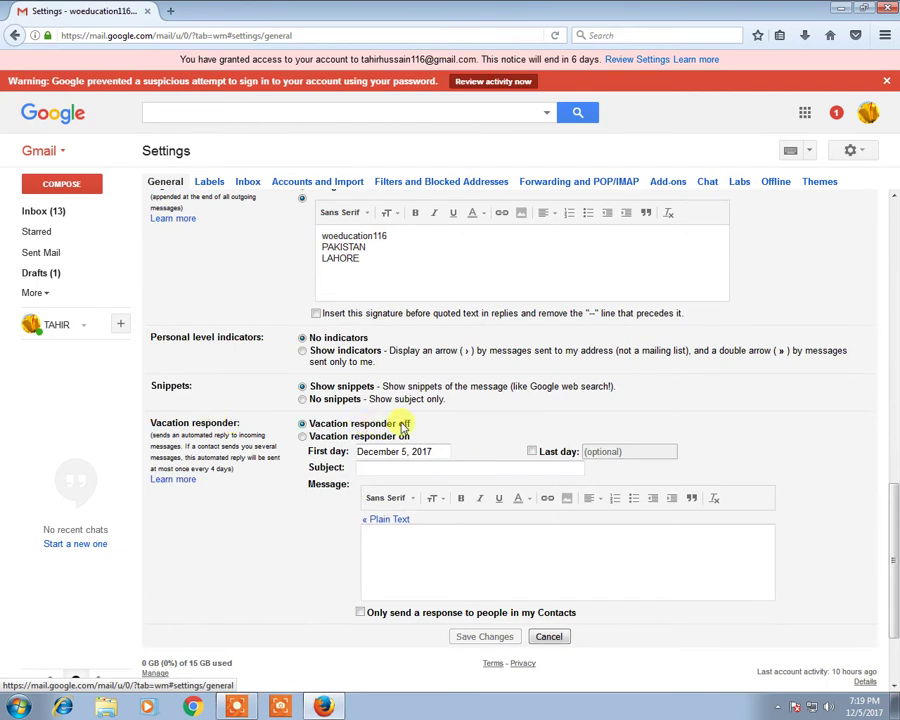
{"action": "left_click", "coordinate": [302, 437]}
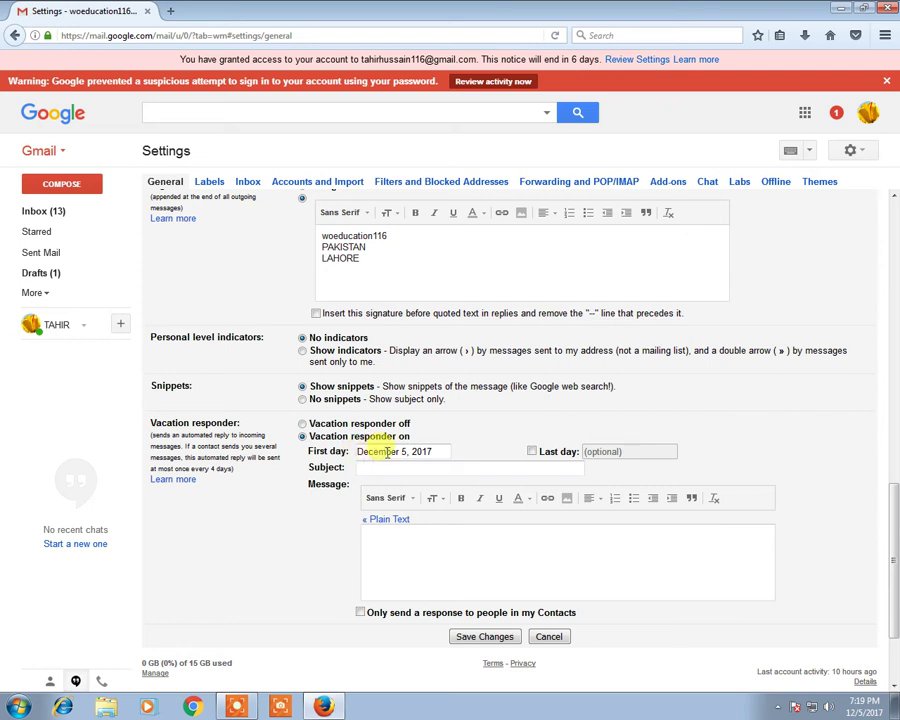
{"action": "left_click", "coordinate": [532, 452]}
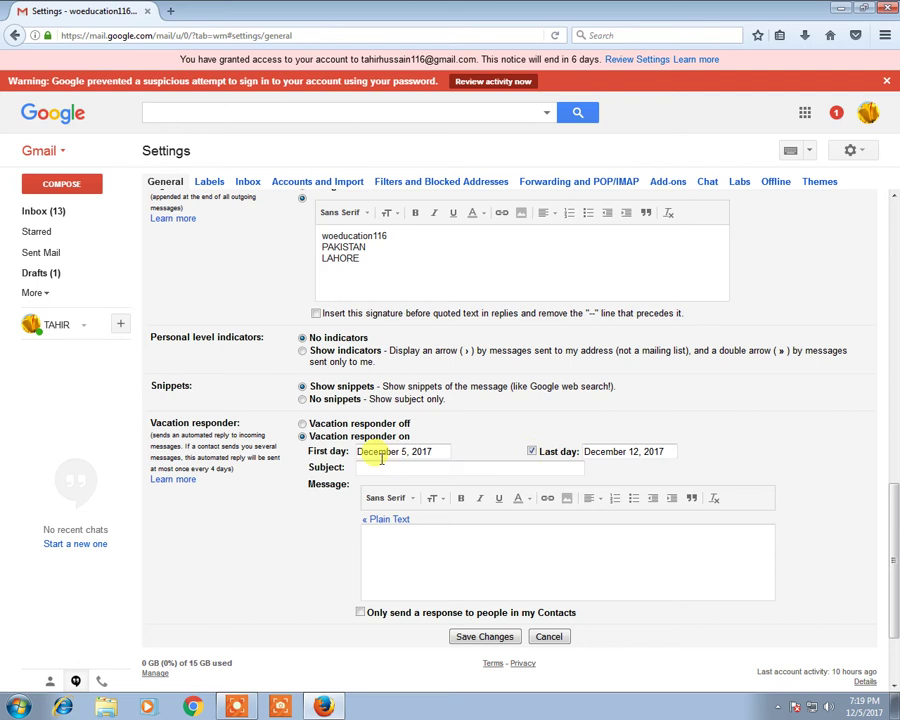
{"action": "left_click", "coordinate": [532, 452]}
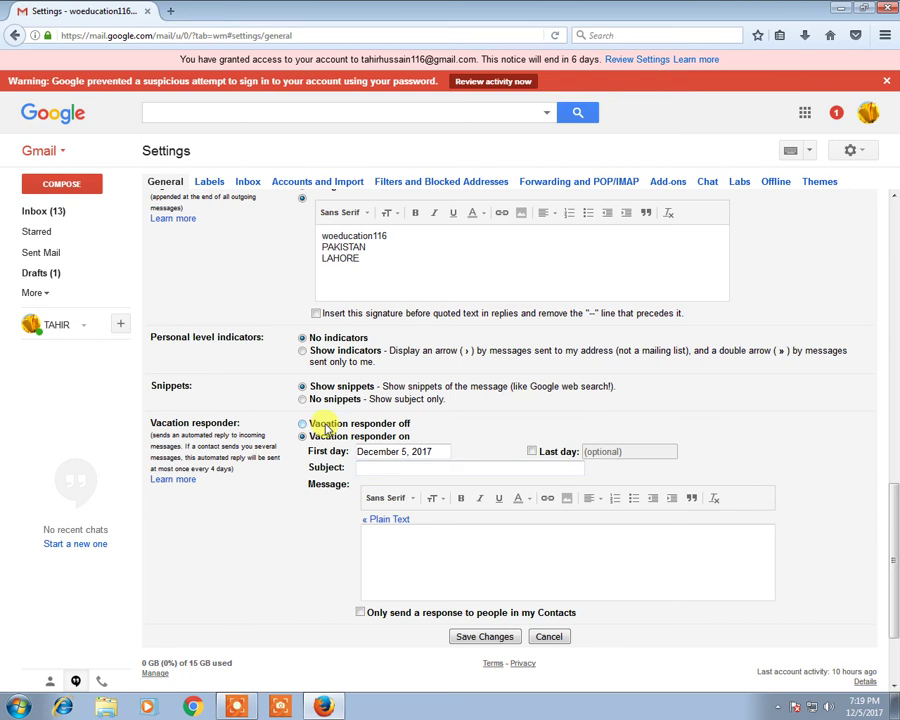
Step: Set the vacation responder's subject to ON VACATION
{"action": "left_click", "coordinate": [370, 467]}
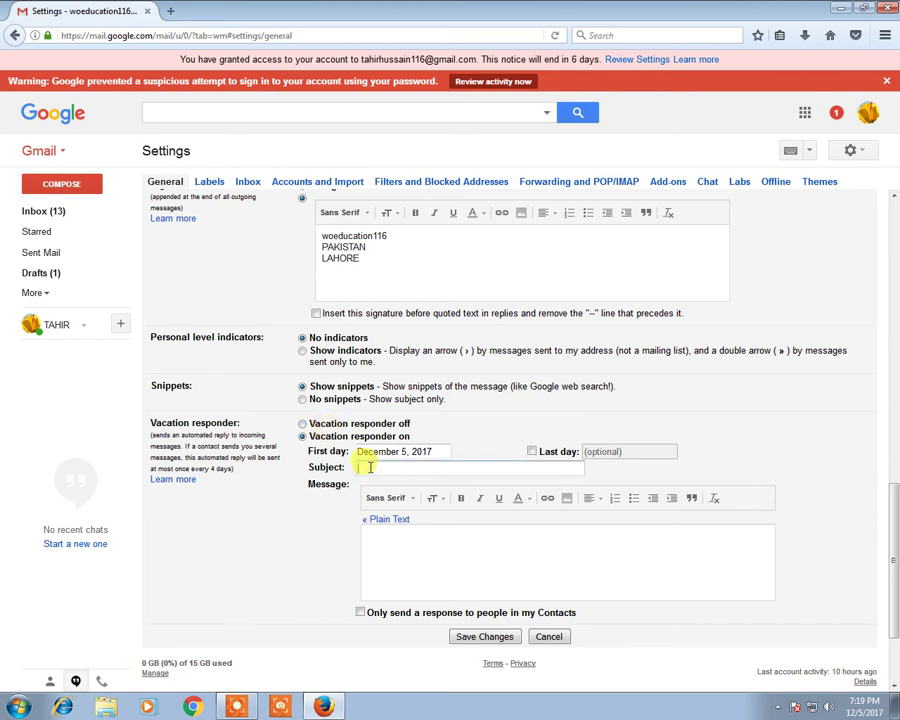
{"action": "type", "text": "OUT OFF RANGE"}
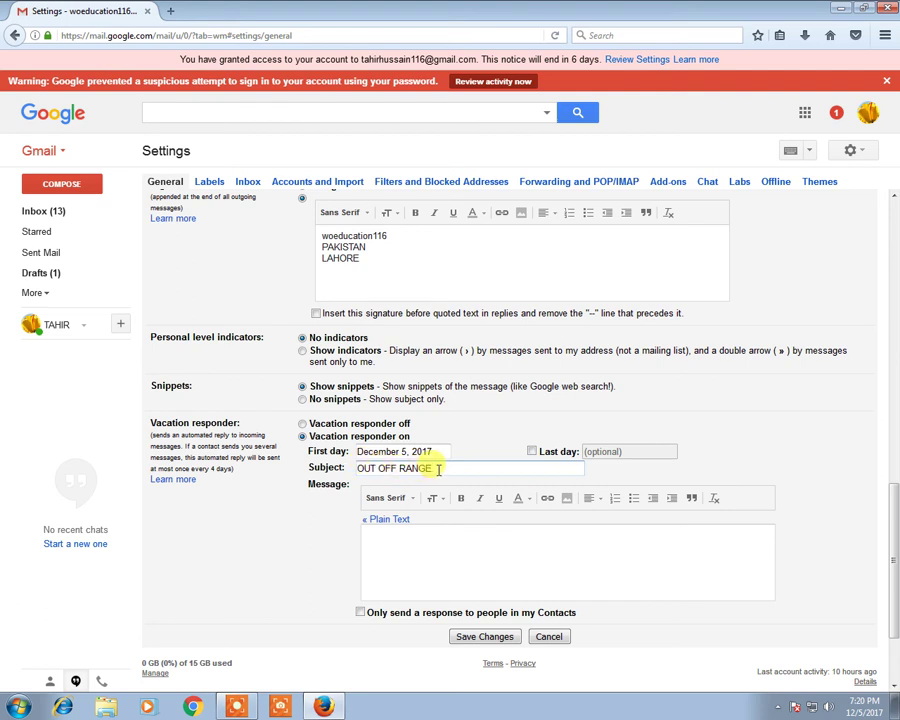
{"action": "left_click_drag", "start_coordinate": [437, 469], "coordinate": [358, 469]}
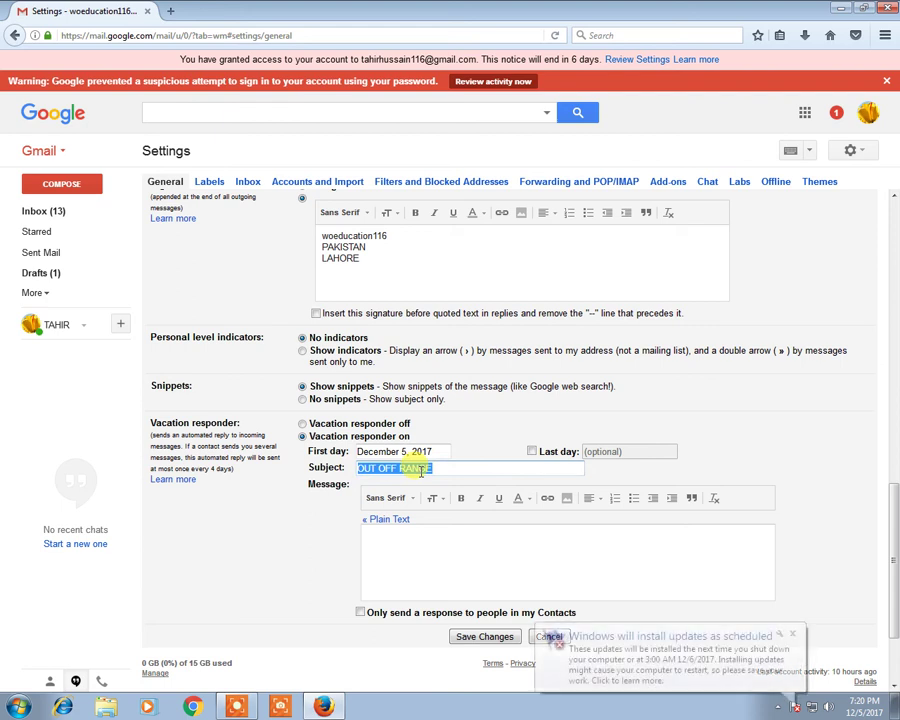
{"action": "type", "text": "ON "}
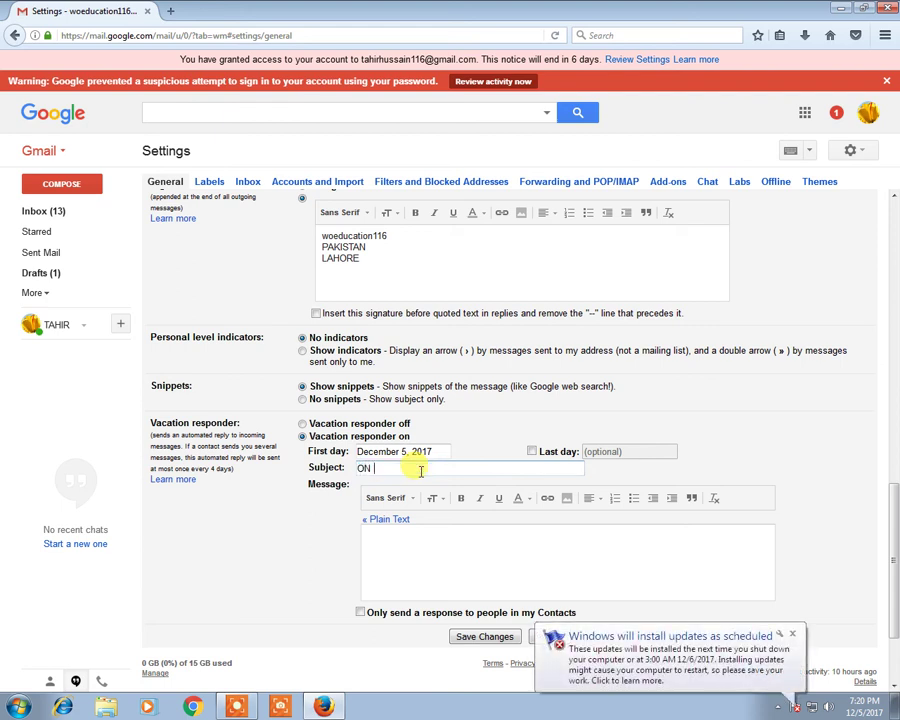
{"action": "type", "text": "VACATION"}
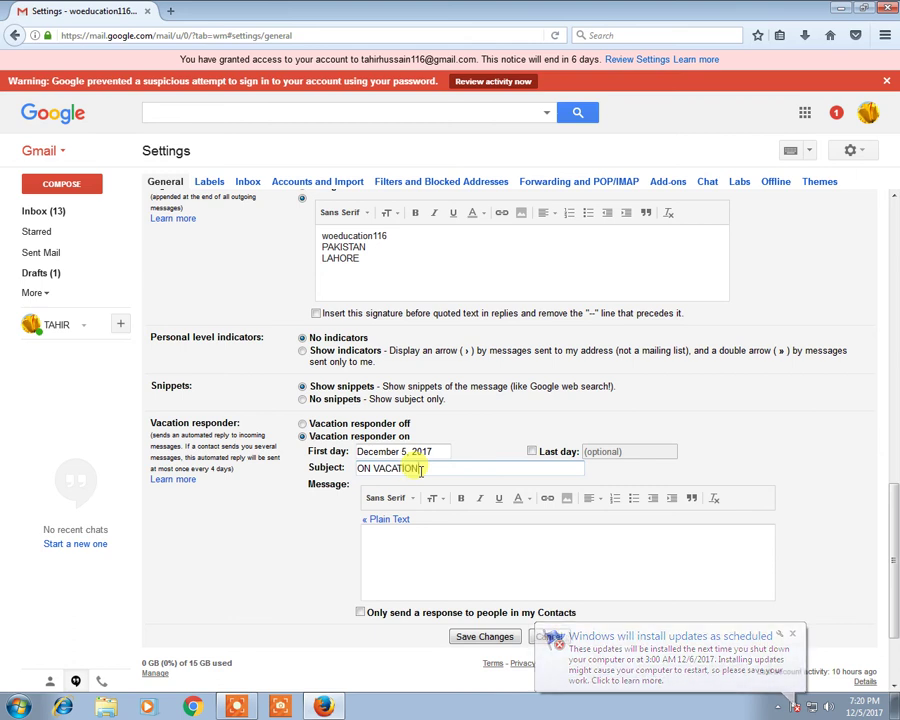
Step: Open the vacation responder's message body for editing
{"action": "left_click", "coordinate": [382, 541]}
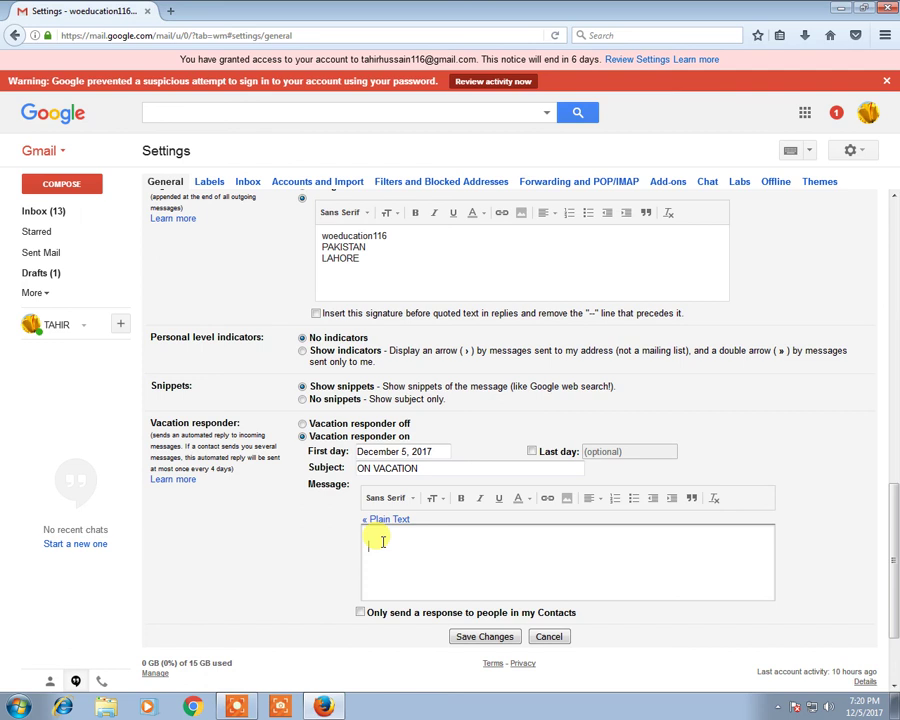
{"action": "scroll", "coordinate": [372, 540], "scroll_direction": "down", "scroll_amount": 2}
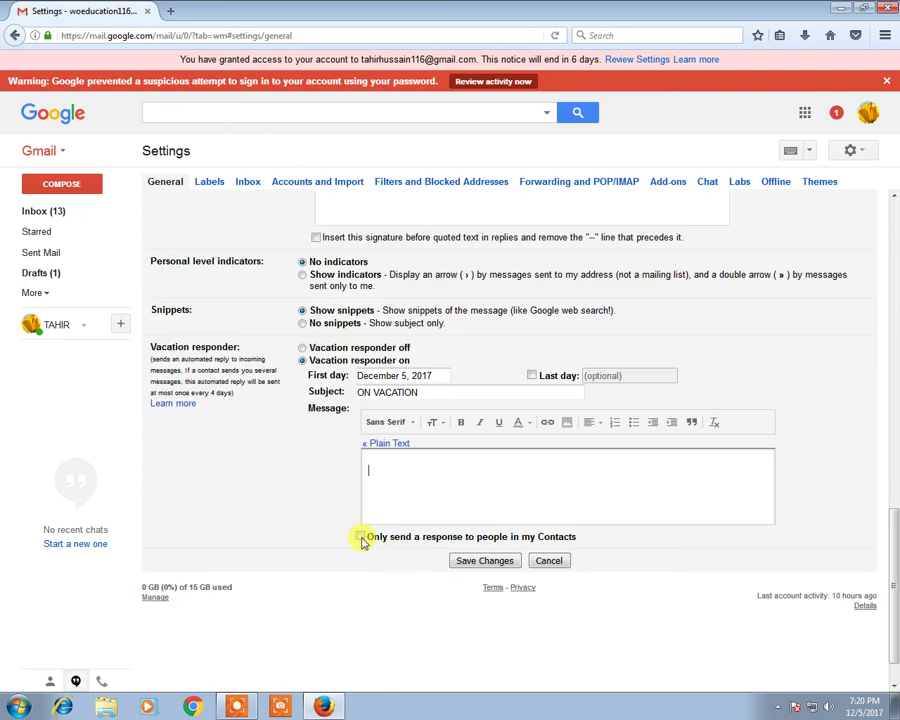